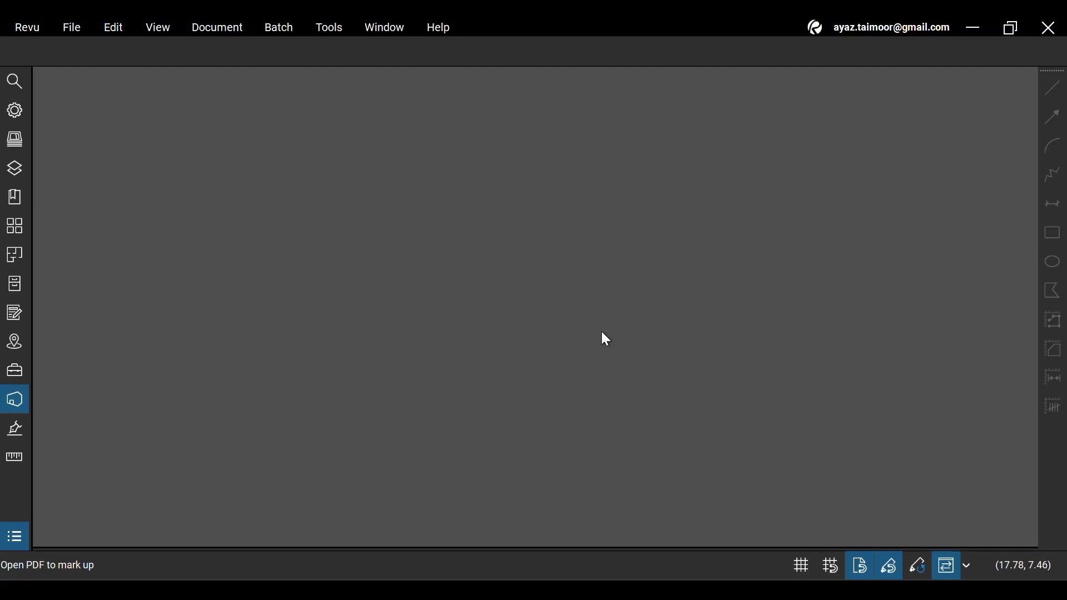
Open the Studio panel and list Studio Sessions, showing Brighter Graphics - Test Session
{"action": "left_click", "coordinate": [15, 400]}
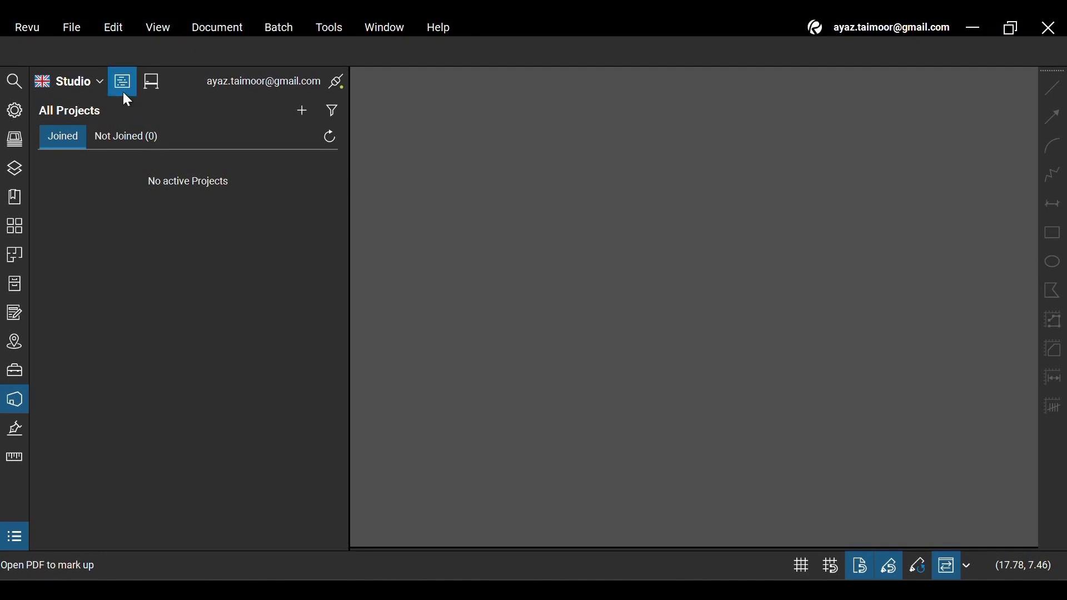
{"action": "left_click", "coordinate": [157, 100]}
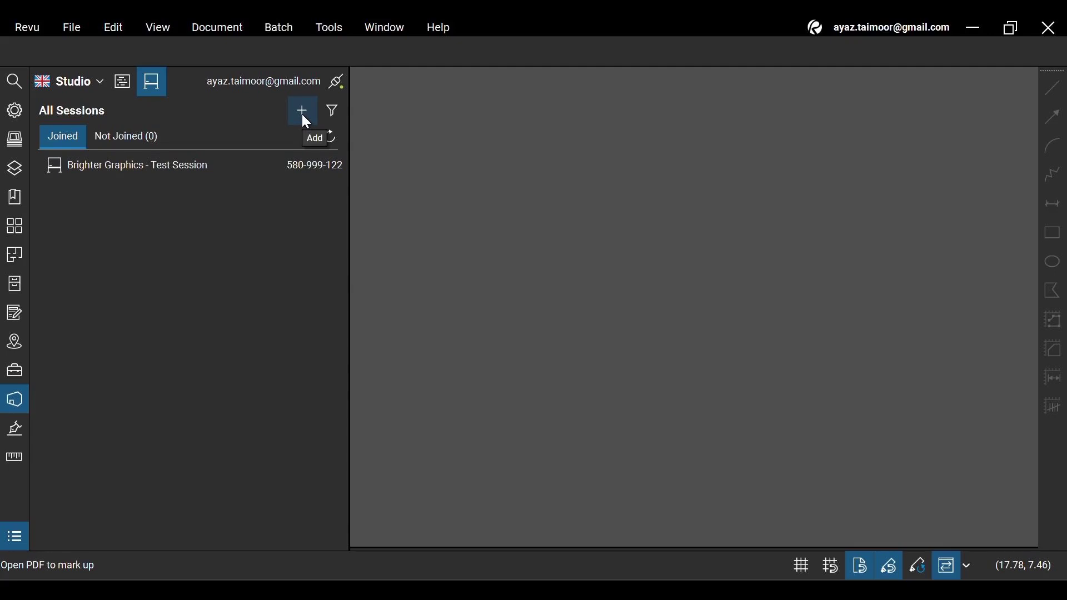
Join the Brighter Graphics - Test Session to load its shared floor plan
{"action": "double_click", "coordinate": [243, 164]}
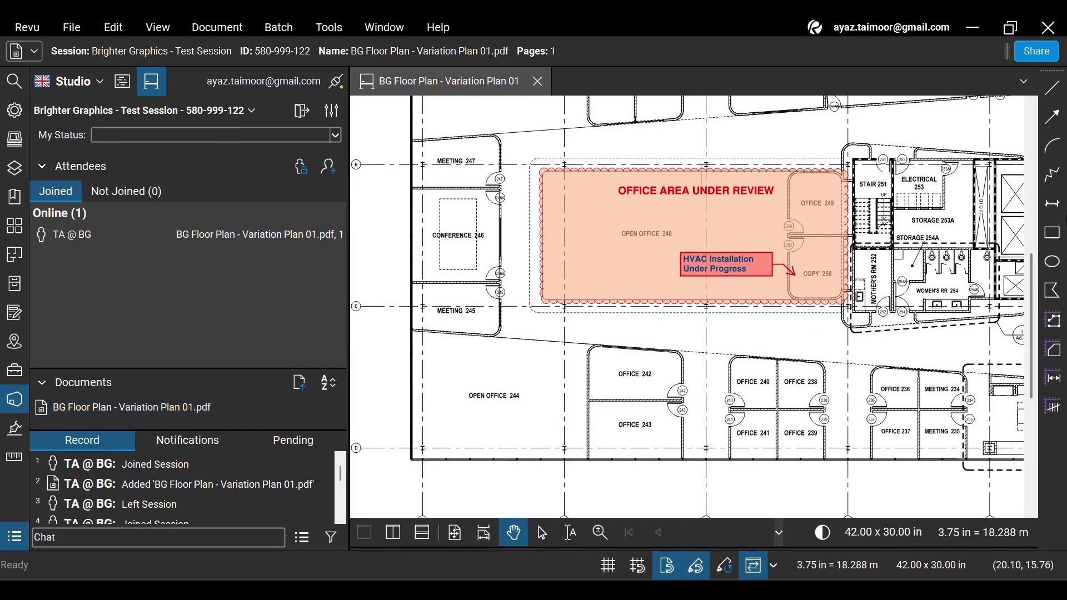
Start sharing session invitations using the Type or Paste Emails option
{"action": "left_click", "coordinate": [1025, 57]}
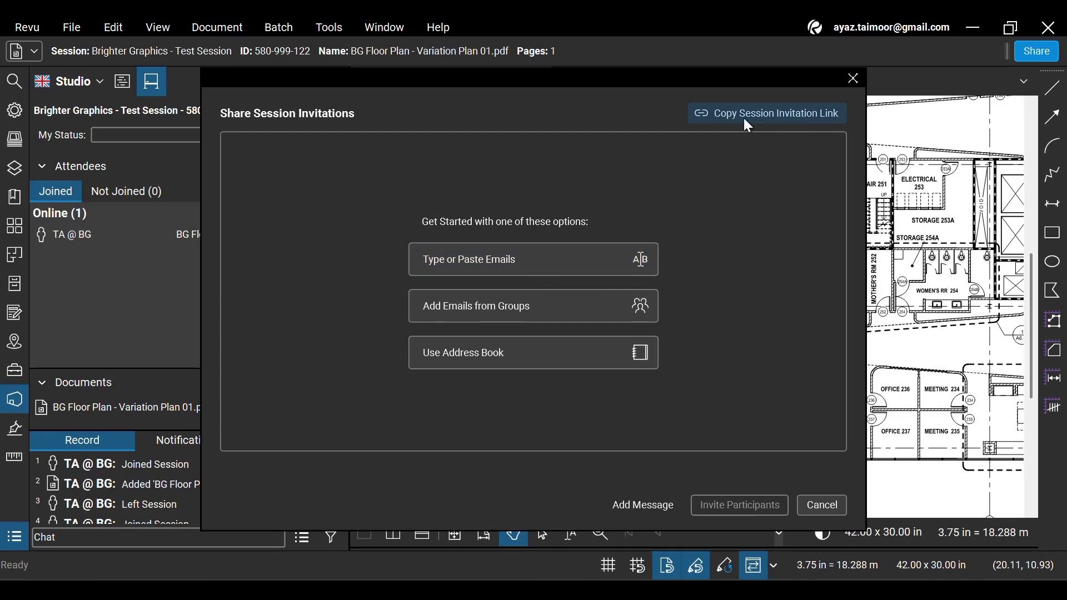
{"action": "left_click", "coordinate": [539, 275]}
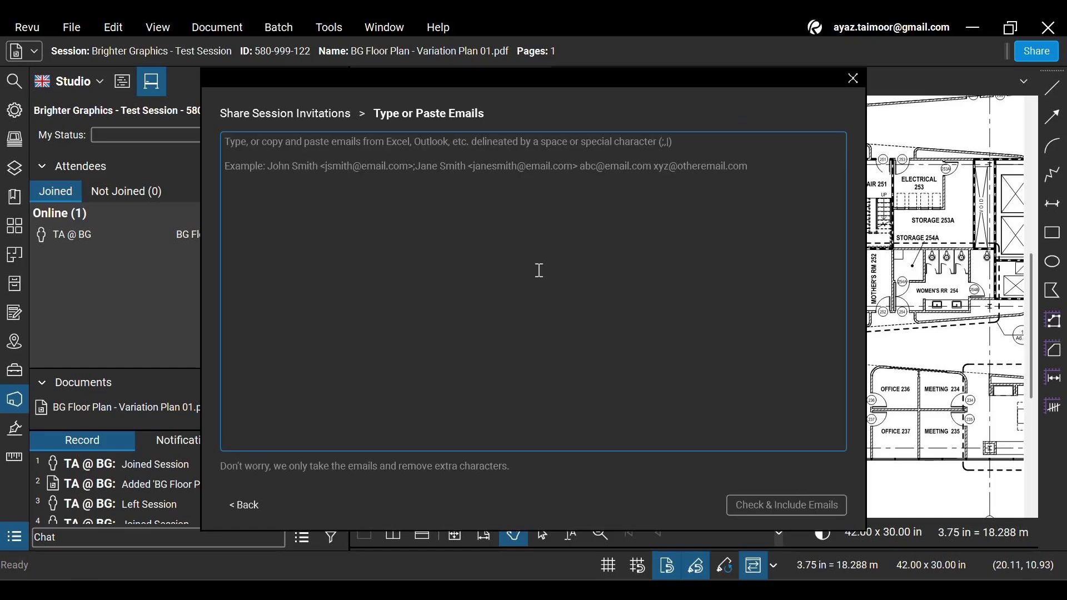
{"action": "type", "text": "shah"}
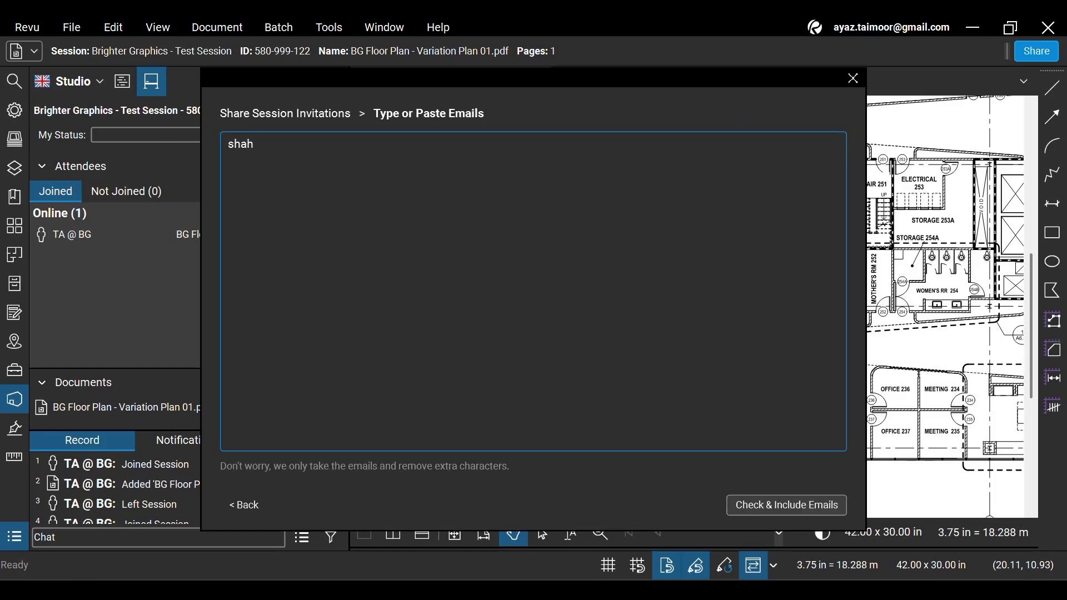
Delete the mistyped start of the invitee's email address
{"action": "key", "text": "BackSpace"}
{"action": "key", "text": "BackSpace"}
{"action": "key", "text": "BackSpace"}
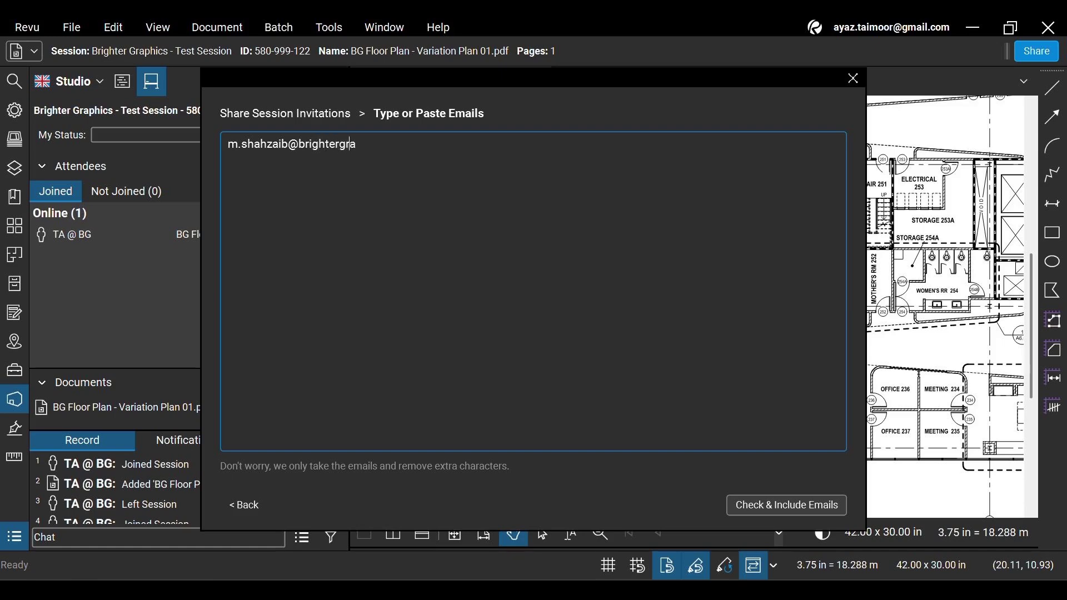
Validate the entered email and send the invitation to that participant
{"action": "left_click", "coordinate": [784, 511]}
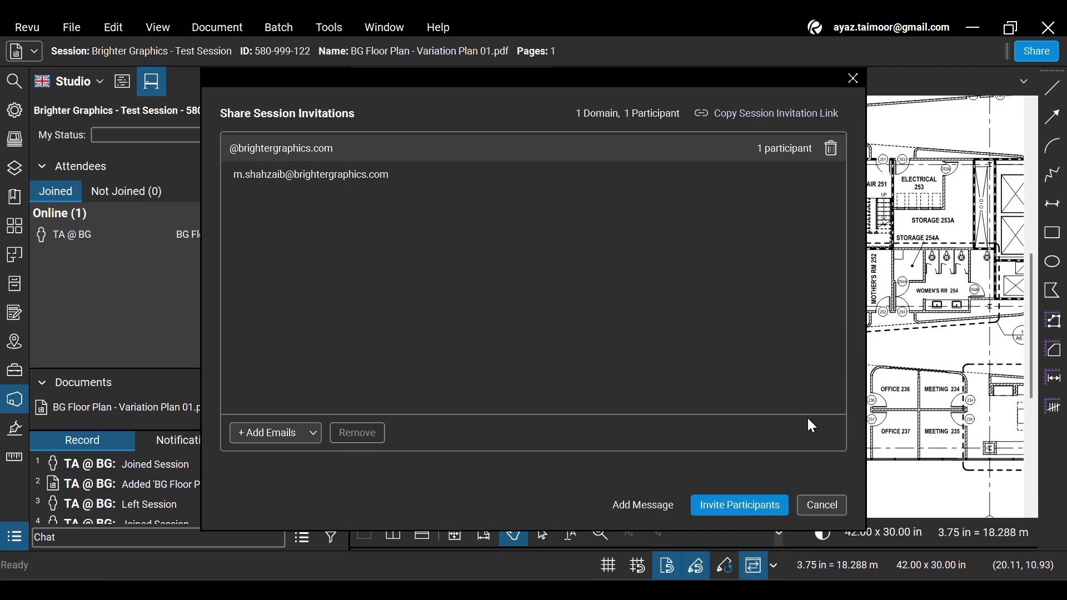
{"action": "left_click", "coordinate": [724, 508]}
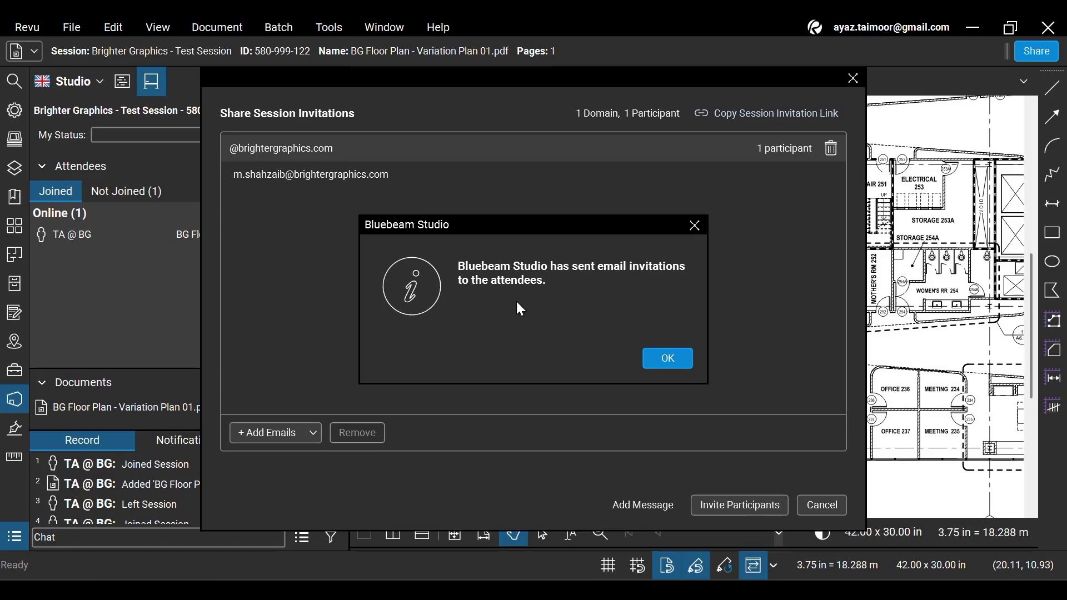
Close the invitation-sent message to return to the floor plan session
{"action": "left_click", "coordinate": [666, 358]}
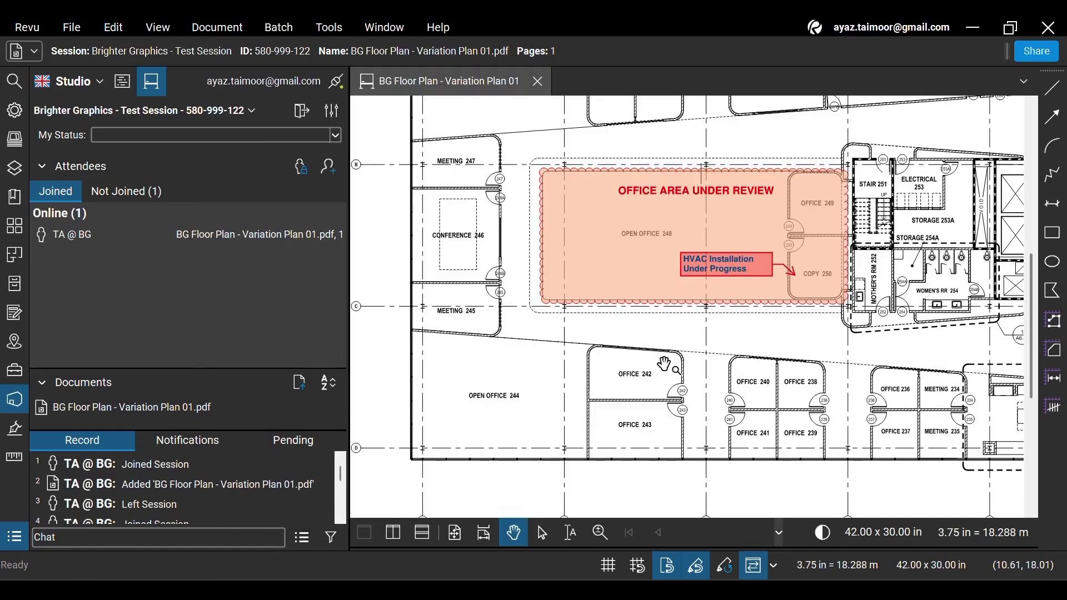